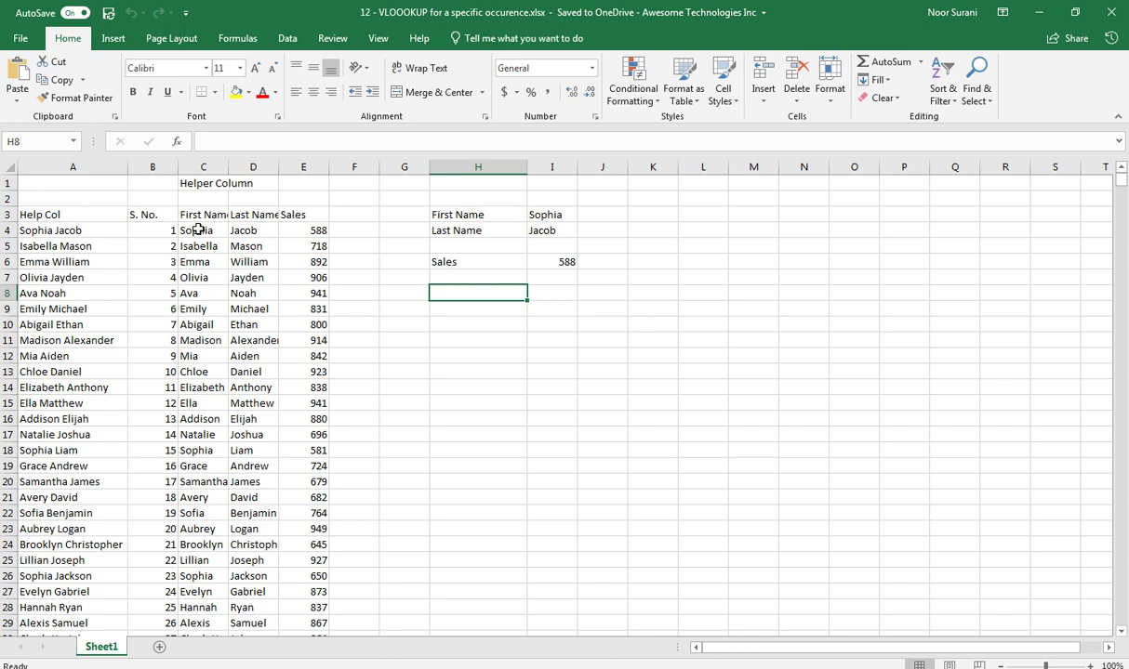
Check the three rows in the First Name column that repeat the first name in row 4.
{"action": "left_click", "coordinate": [198, 229]}
{"action": "left_click", "coordinate": [197, 450]}
{"action": "left_click", "coordinate": [205, 575]}
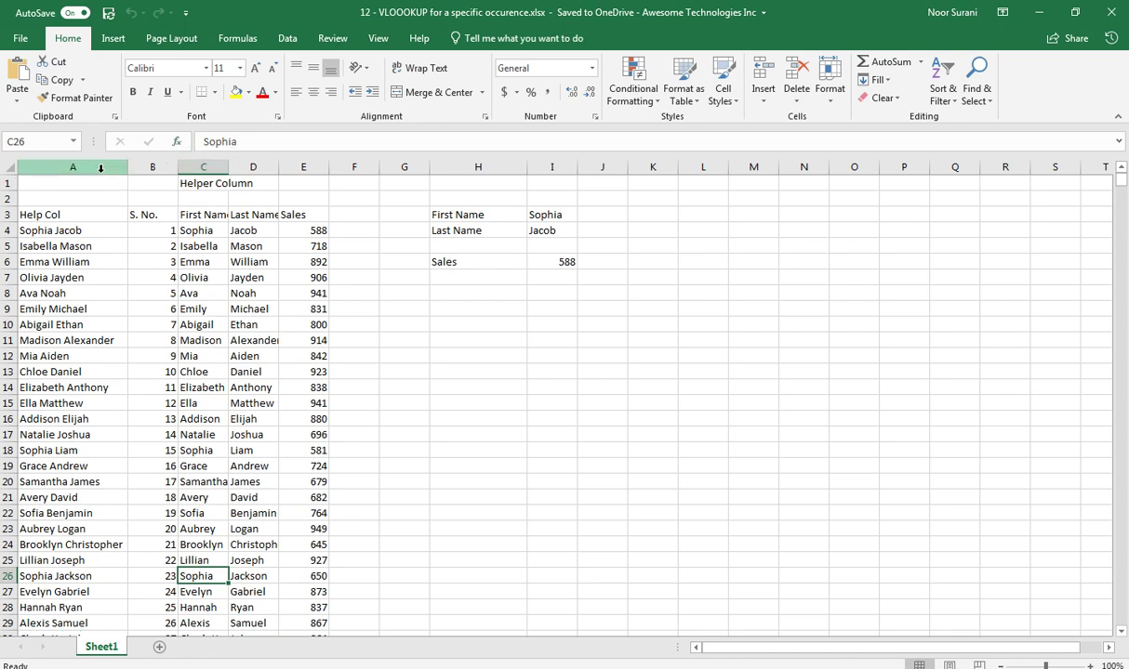
Insert a blank column before the Help Col column and enter the header Concate in A3.
{"action": "left_click", "coordinate": [100, 168]}
{"action": "right_click", "coordinate": [101, 167]}
{"action": "left_click", "coordinate": [135, 284]}
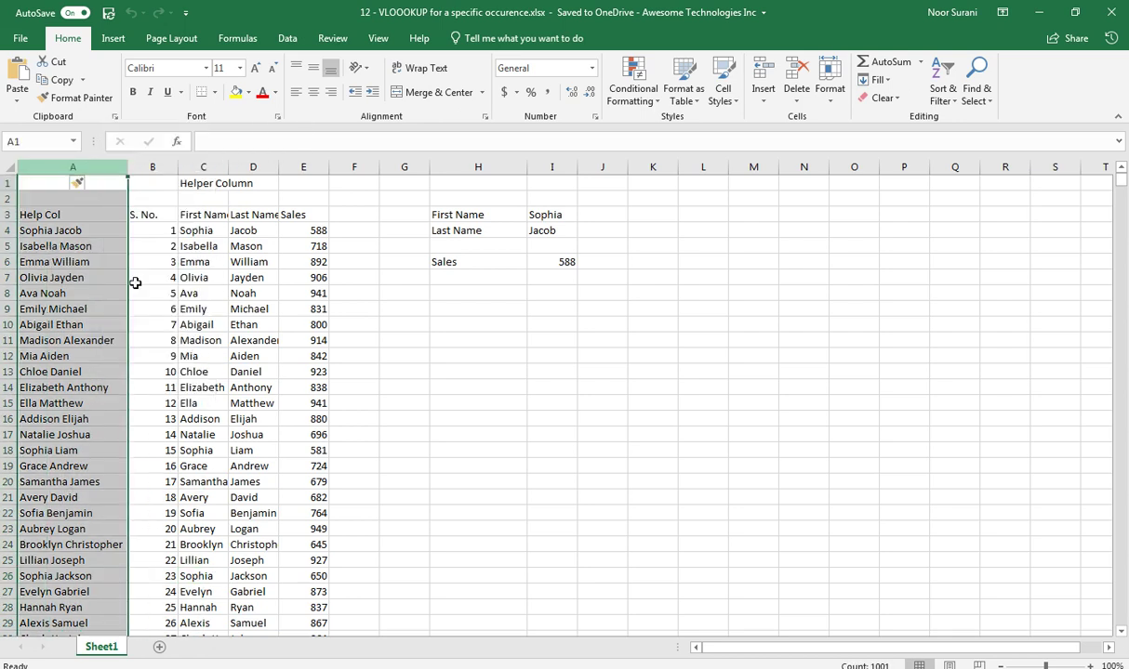
{"action": "left_click", "coordinate": [53, 210]}
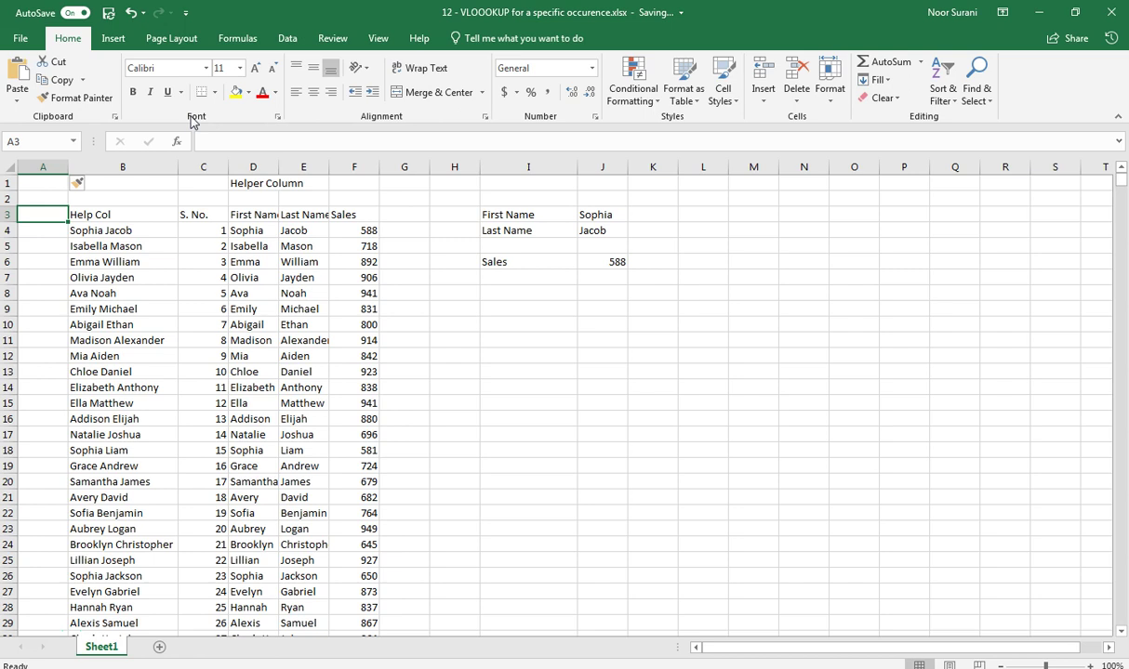
{"action": "type", "text": "Conc"}
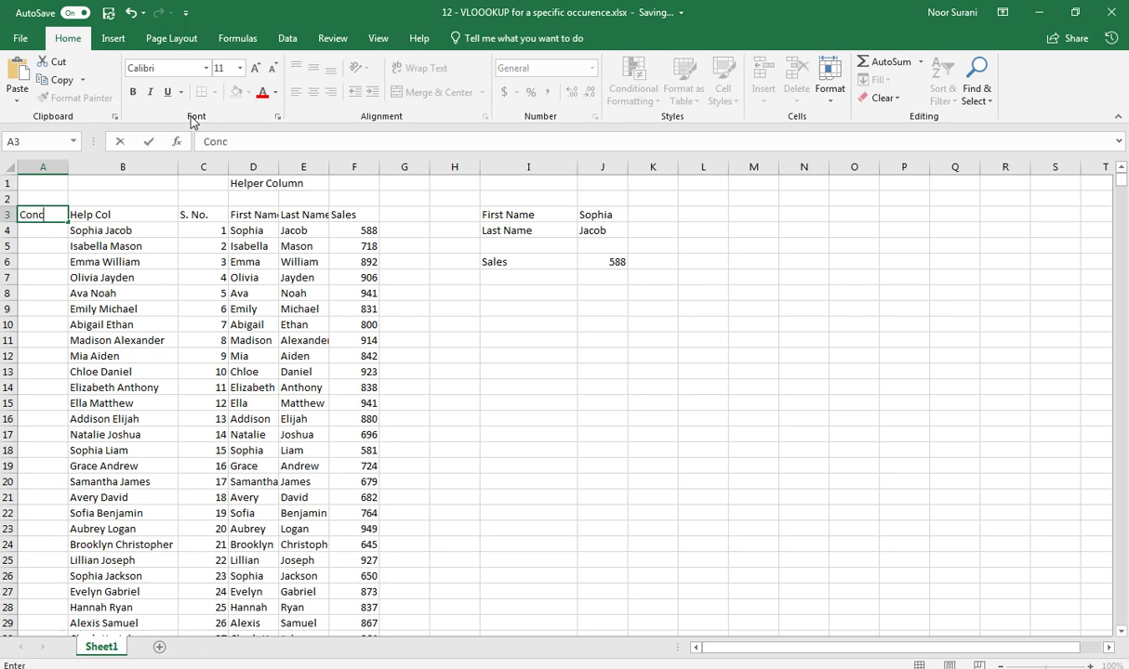
{"action": "type", "text": "ate"}
{"action": "key", "text": "Return"}
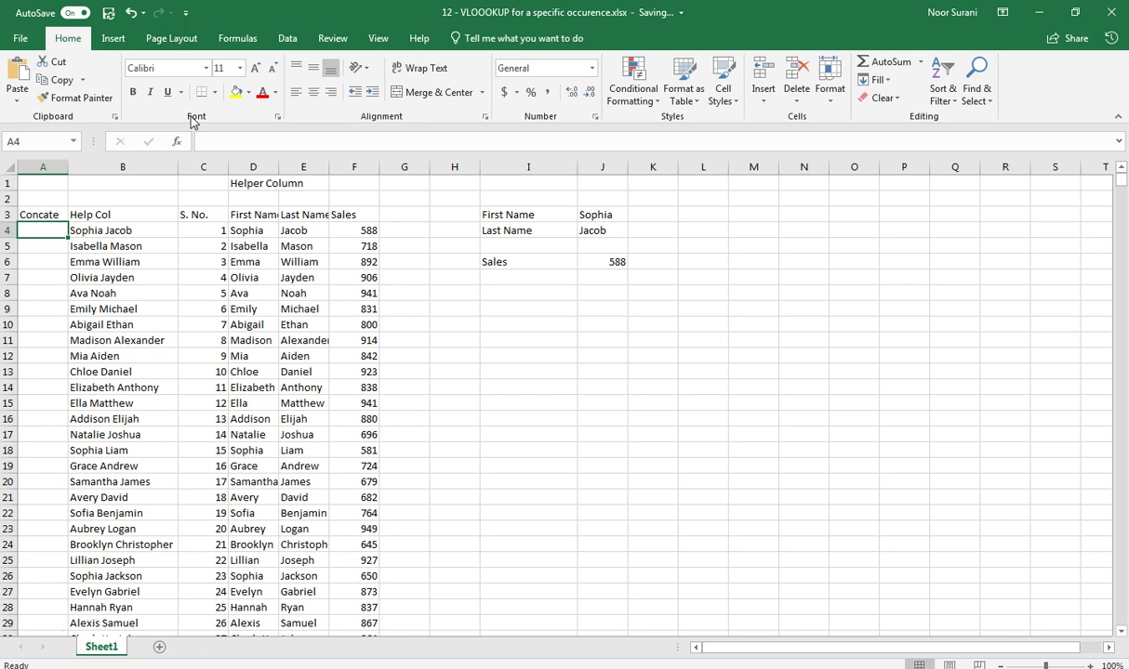
Enter a COUNTIFS formula in A4 that counts D4 in the whole First Name column, =COUNTIFS(D:D,D4).
{"action": "type", "text": "="}
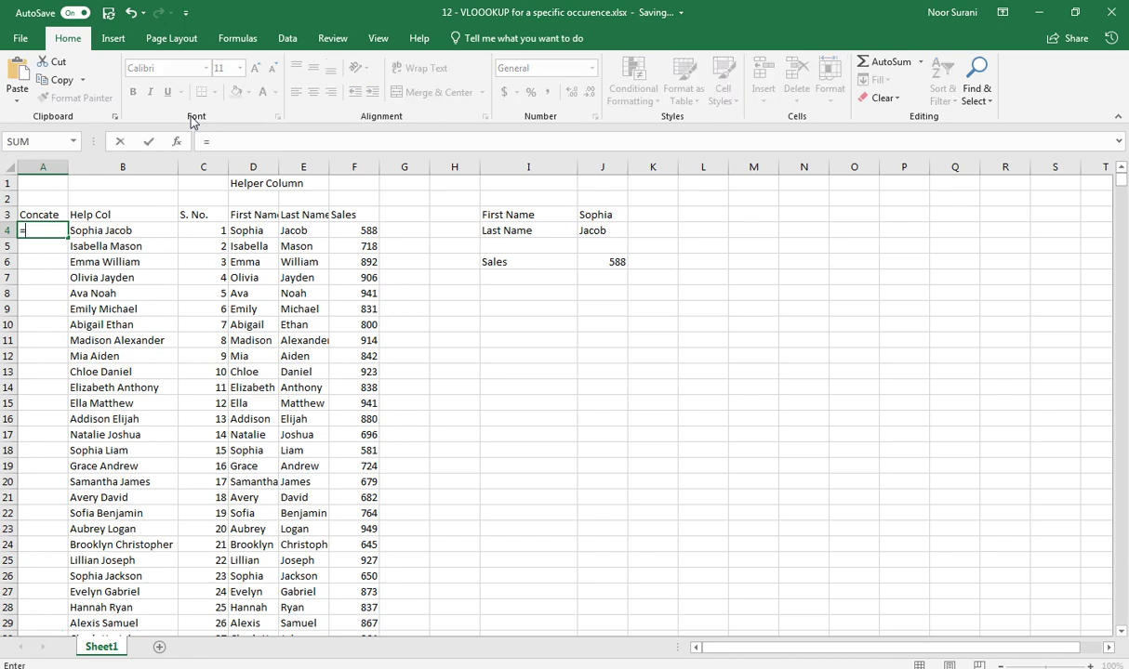
{"action": "type", "text": "count"}
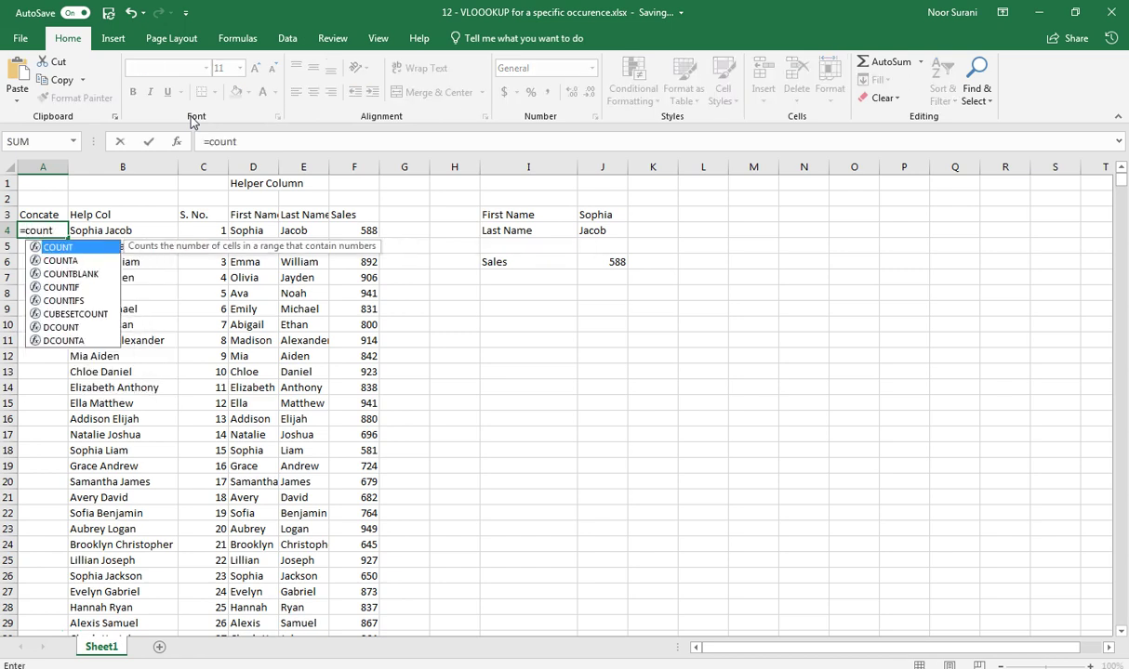
{"action": "type", "text": "if"}
{"action": "key", "text": "Down"}
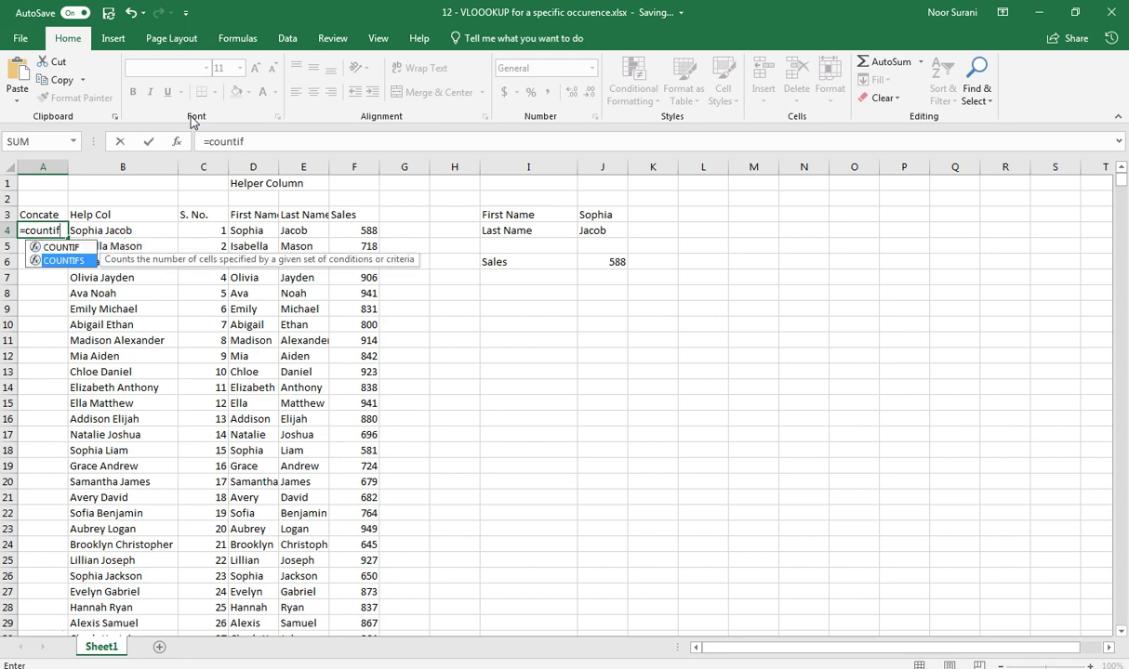
{"action": "key", "text": "Tab"}
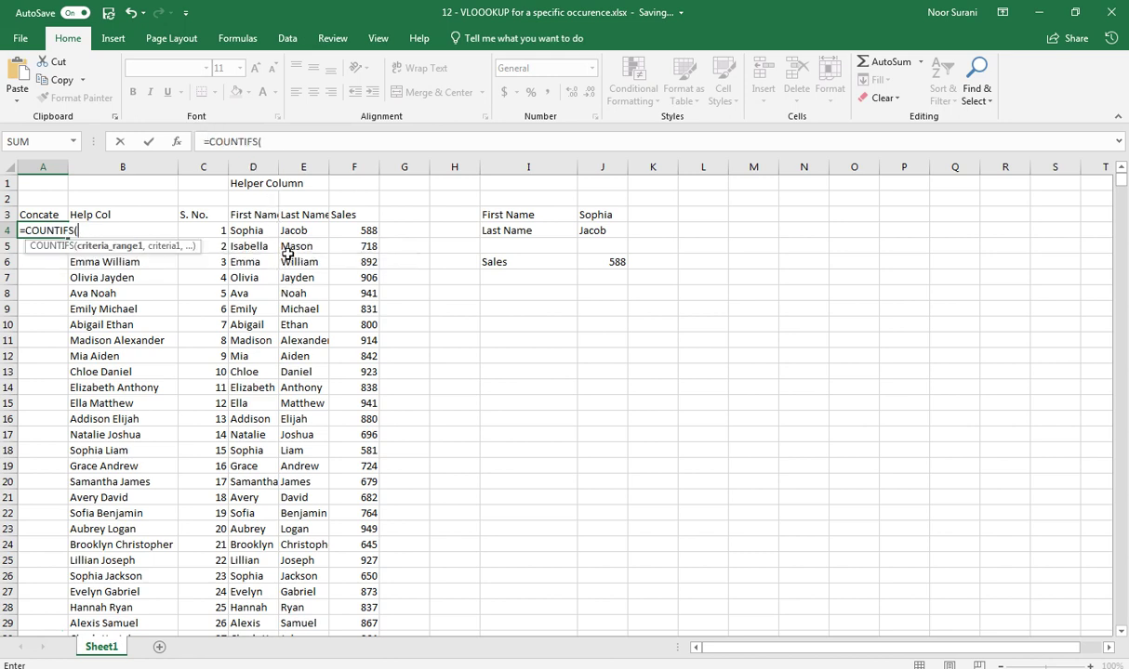
{"action": "left_click", "coordinate": [261, 166]}
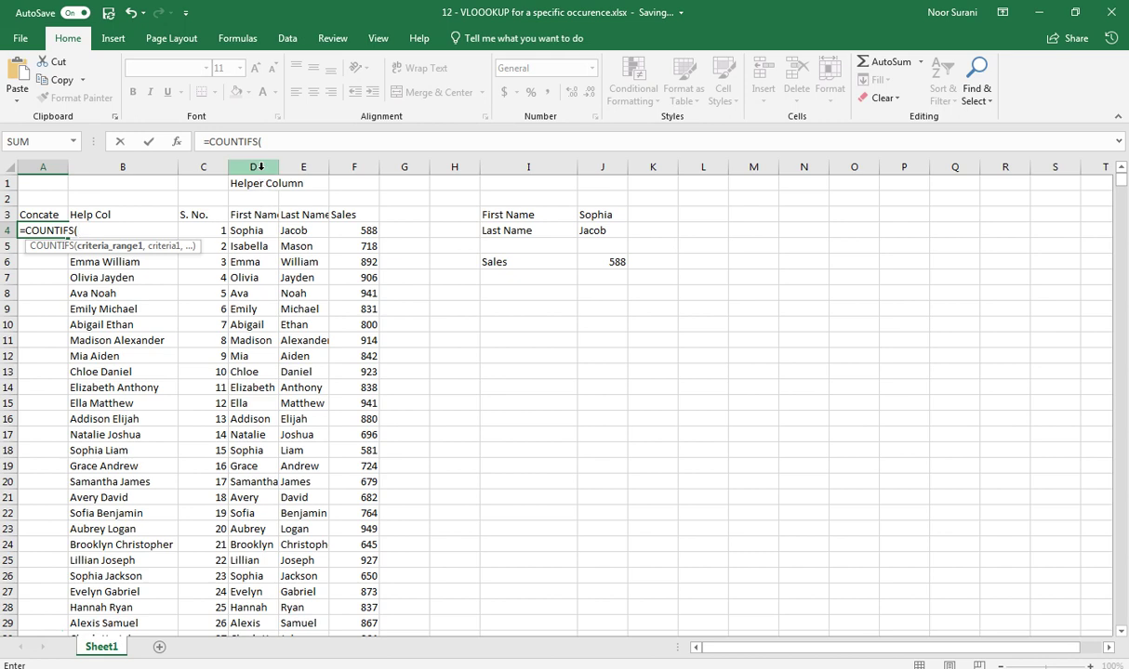
{"action": "left_click", "coordinate": [262, 166]}
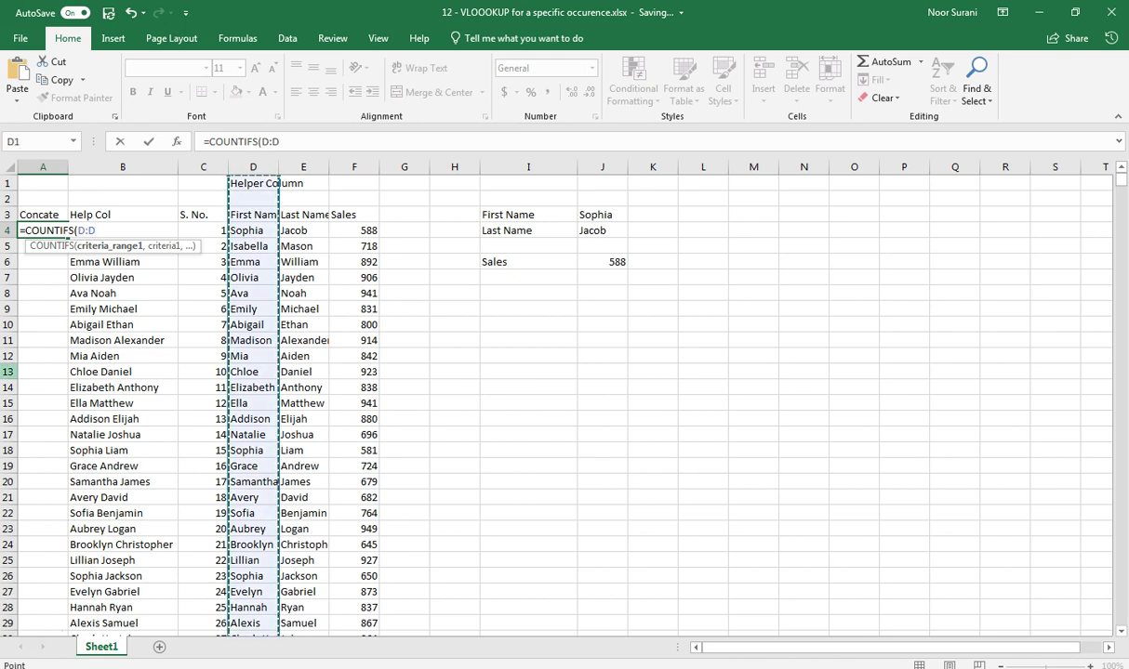
{"action": "type", "text": ","}
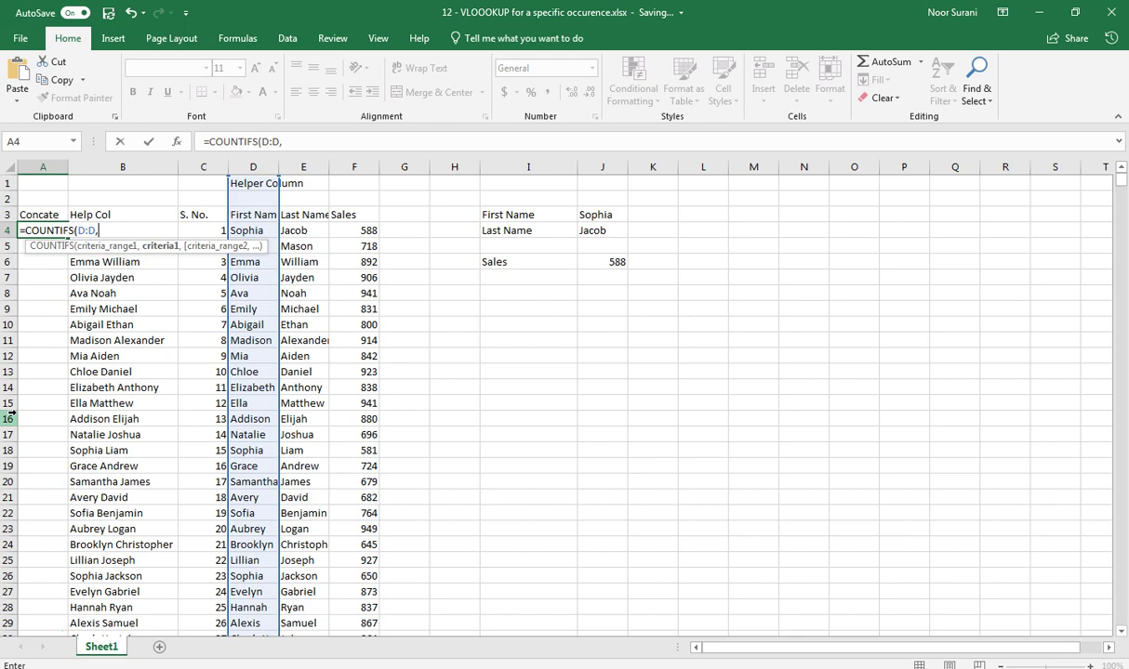
{"action": "key", "text": "Right"}
{"action": "key", "text": "Right"}
{"action": "key", "text": "Right"}
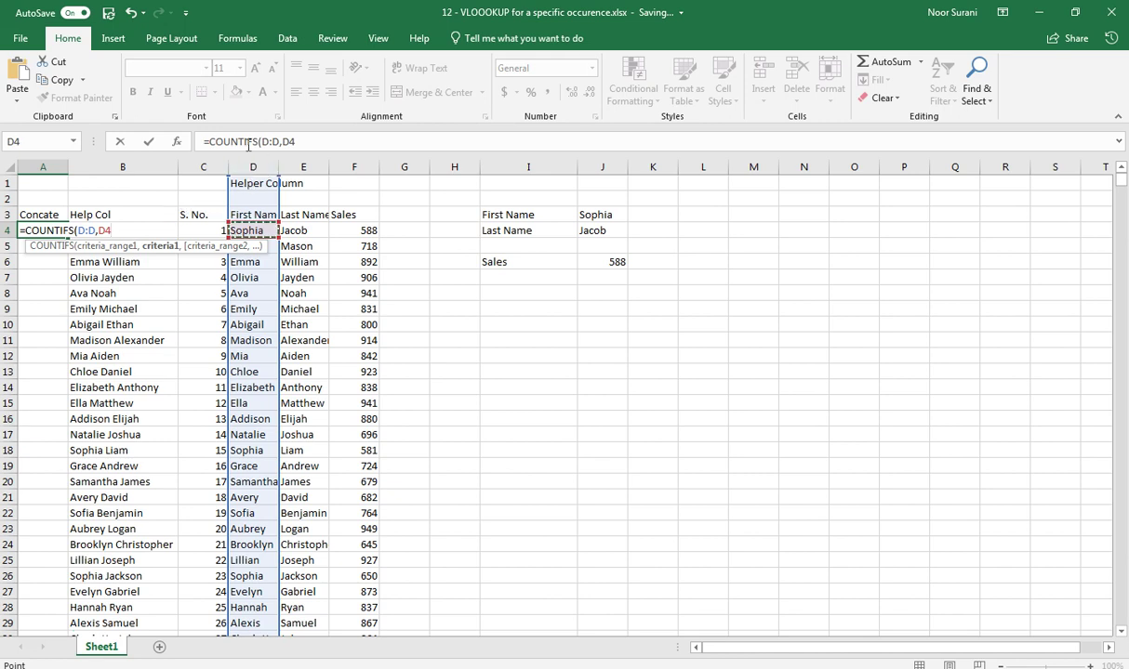
{"action": "key", "text": "Return"}
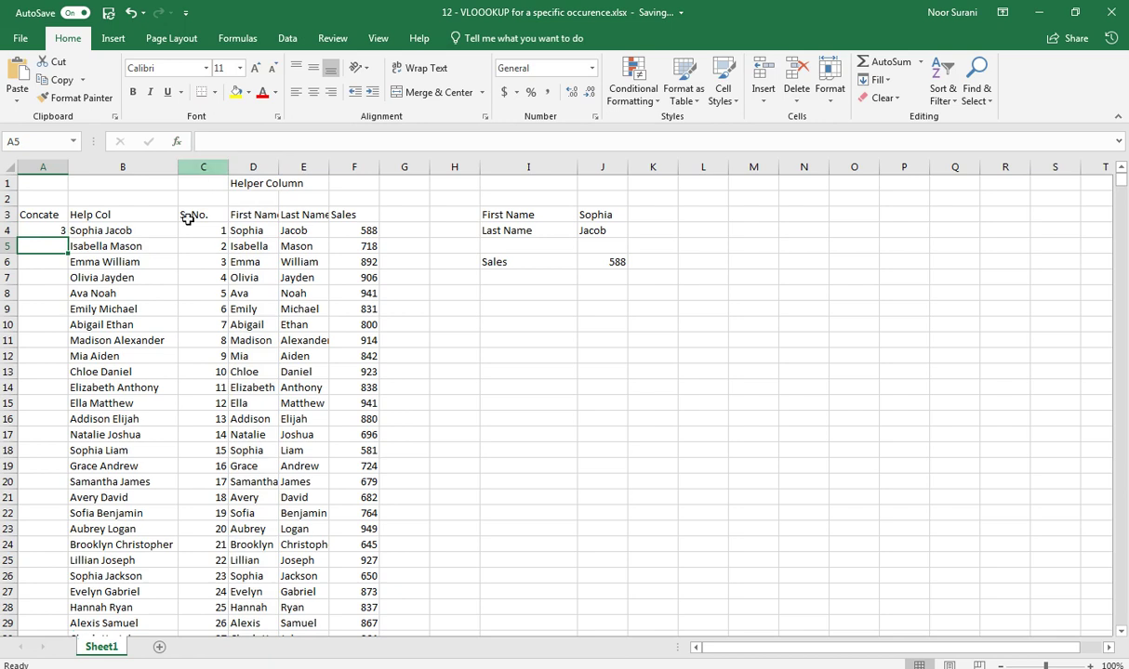
Change the criteria range of the COUNTIFS formula in A4 to D3:D4.
{"action": "left_click", "coordinate": [48, 231]}
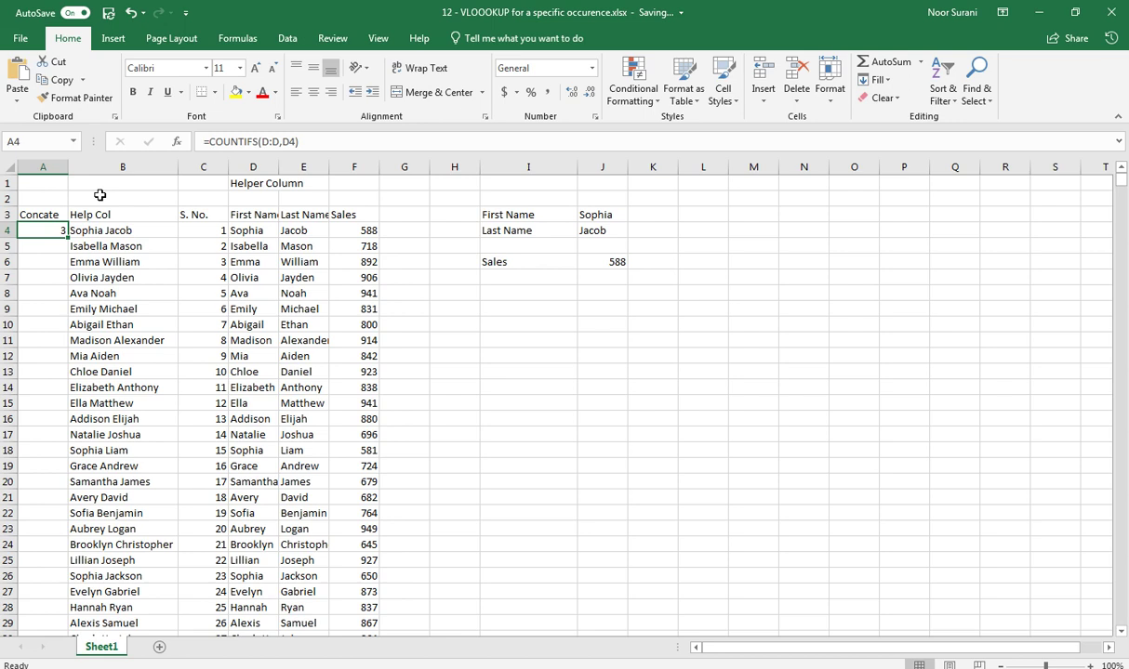
{"action": "key", "text": "F2"}
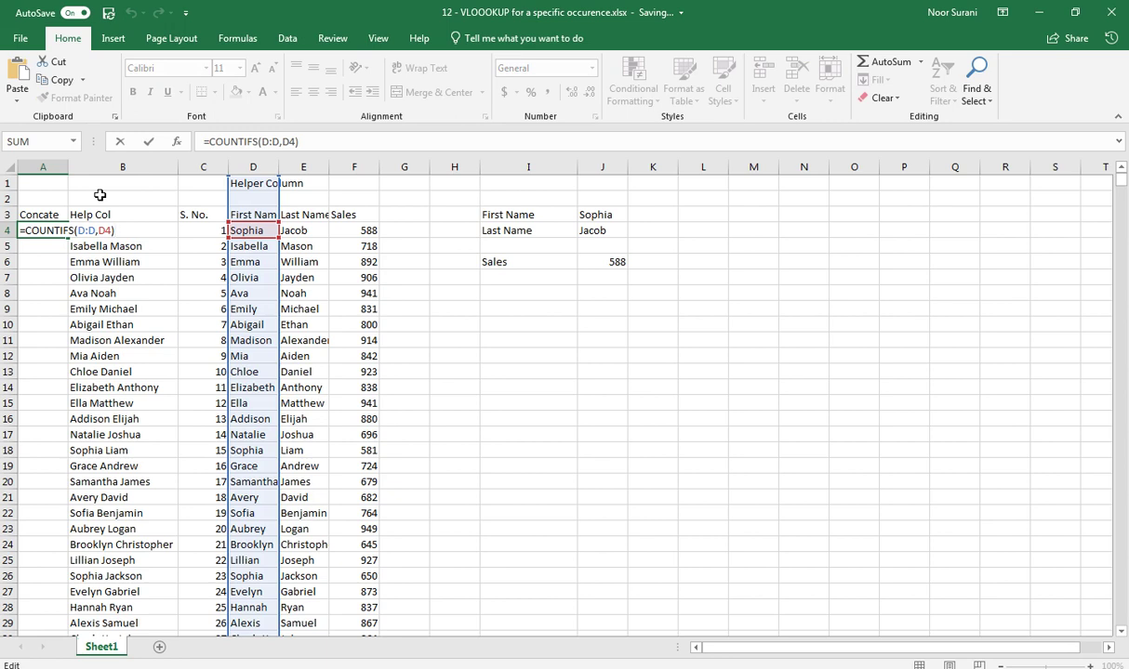
{"action": "key", "text": "Left"}
{"action": "key", "text": "Left"}
{"action": "key", "text": "Left"}
{"action": "key", "text": "Left"}
{"action": "key", "text": "Left"}
{"action": "key", "text": "Left"}
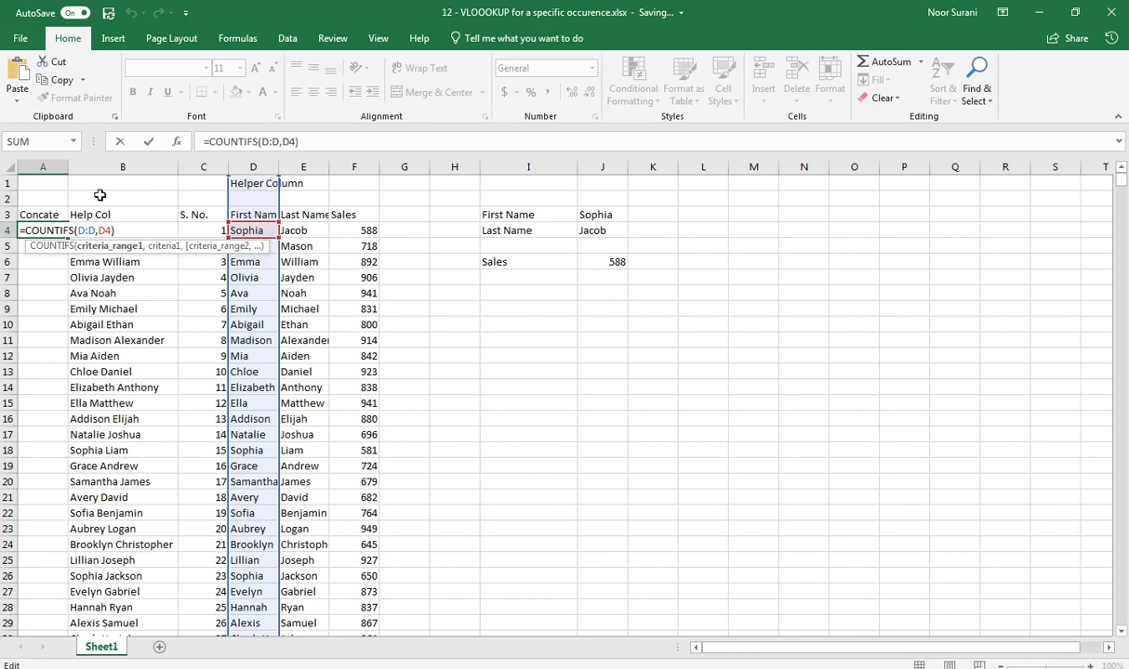
{"action": "type", "text": "3:D"}
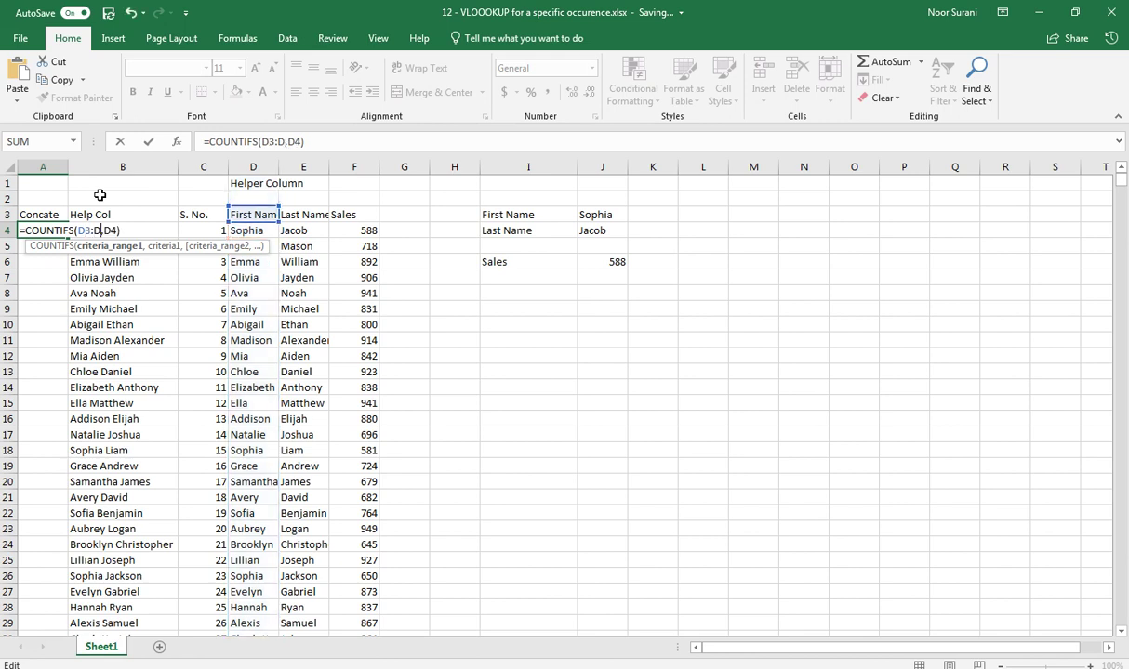
{"action": "type", "text": "4"}
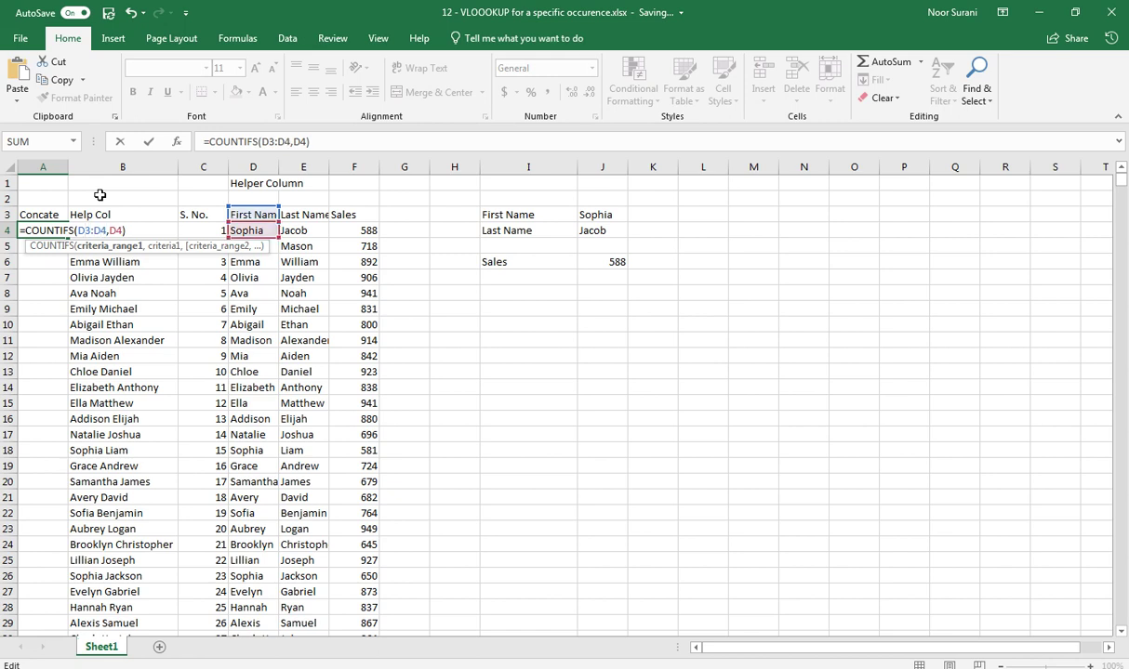
Make the range's starting cell absolute so the formula in A4 reads =COUNTIFS($D$3:D4,D4).
{"action": "key", "text": "F4"}
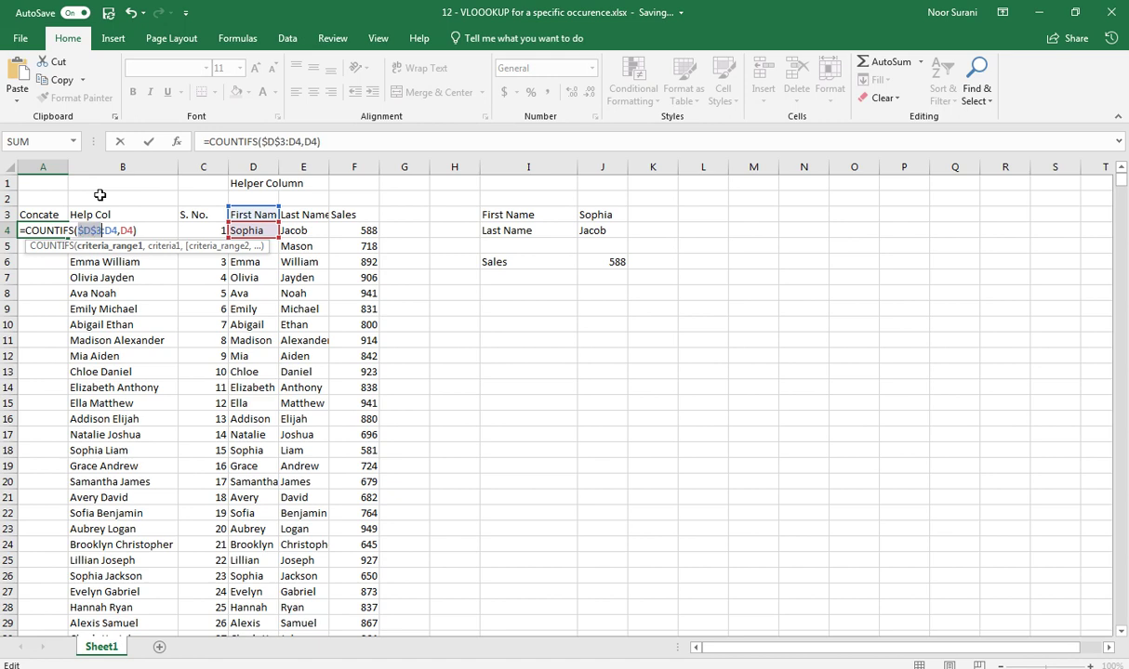
{"action": "key", "text": "Right"}
{"action": "key", "text": "Right"}
{"action": "key", "text": "shift+Right"}
{"action": "key", "text": "Left"}
{"action": "key", "text": "Return"}
{"action": "key", "text": "Up"}
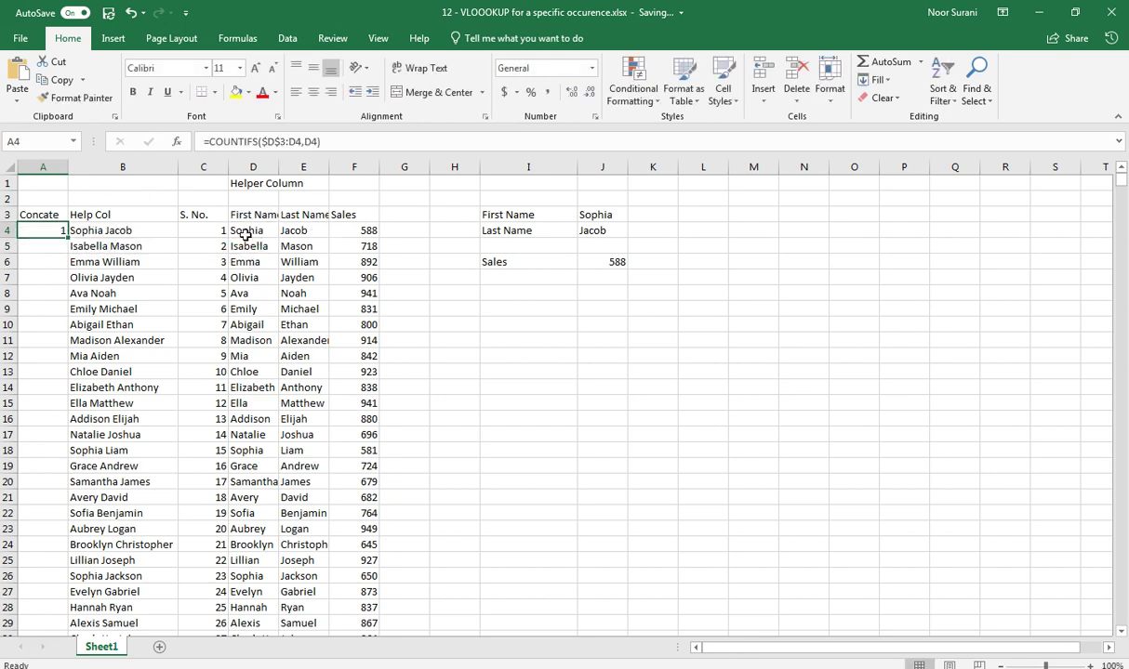
Fill the COUNTIFS formula down the Concate column and check the counts for the repeated first name in rows 18 and 26.
{"action": "double_click", "coordinate": [68, 238]}
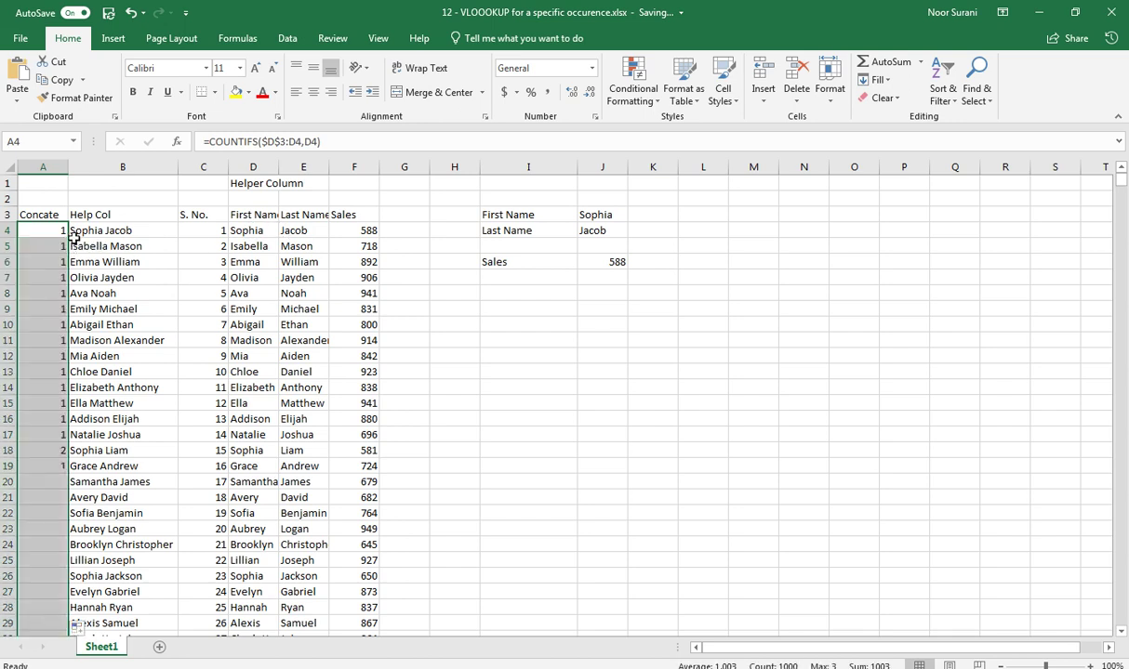
{"action": "left_click", "coordinate": [28, 449]}
{"action": "left_click", "coordinate": [58, 575]}
Append the first name to the count in A4 with &D4 and fill the formula down the Concate column.
{"action": "double_click", "coordinate": [51, 228]}
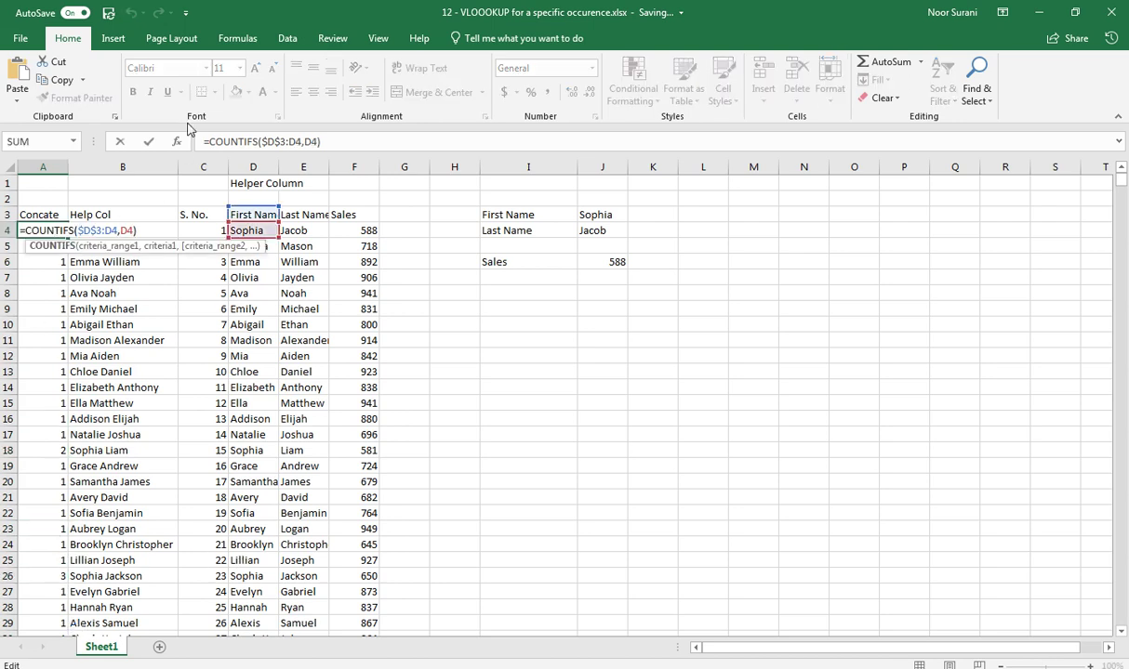
{"action": "key", "text": "End"}
{"action": "type", "text": "&"}
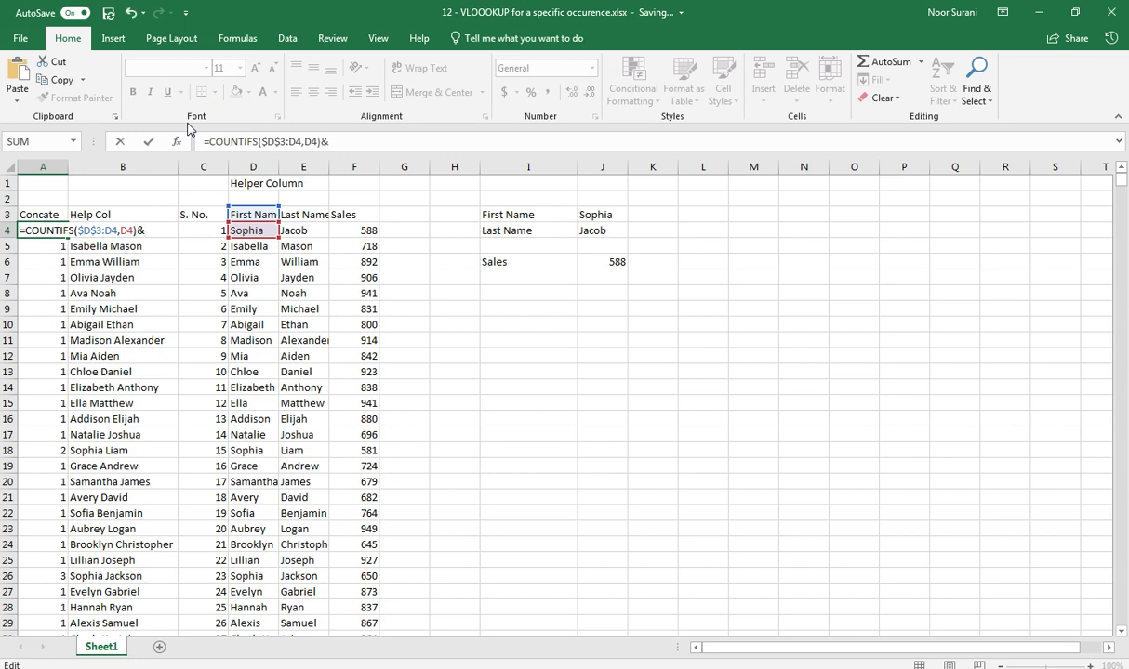
{"action": "key", "text": "Right"}
{"action": "key", "text": "Right"}
{"action": "key", "text": "Right"}
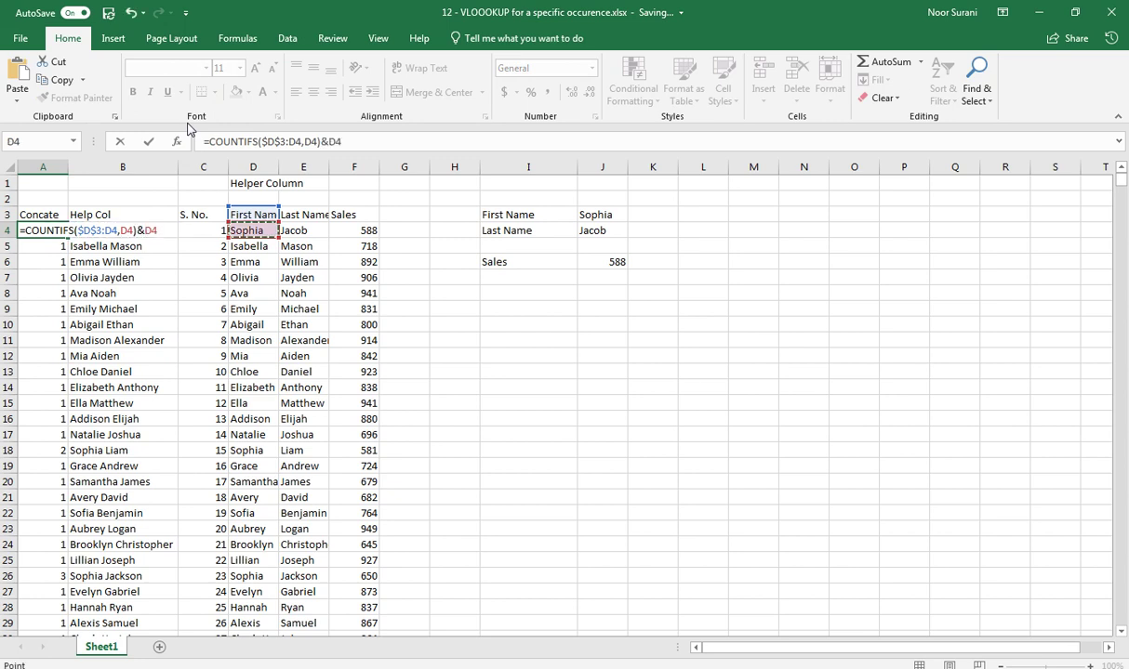
{"action": "key", "text": "ctrl+Return"}
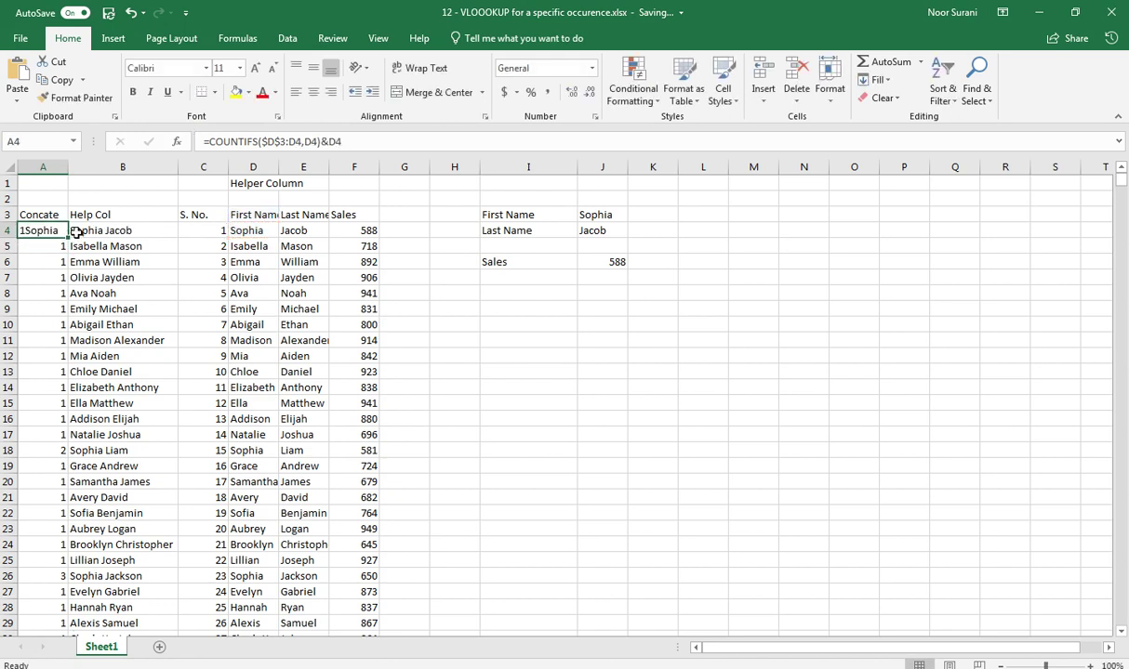
{"action": "double_click", "coordinate": [68, 238]}
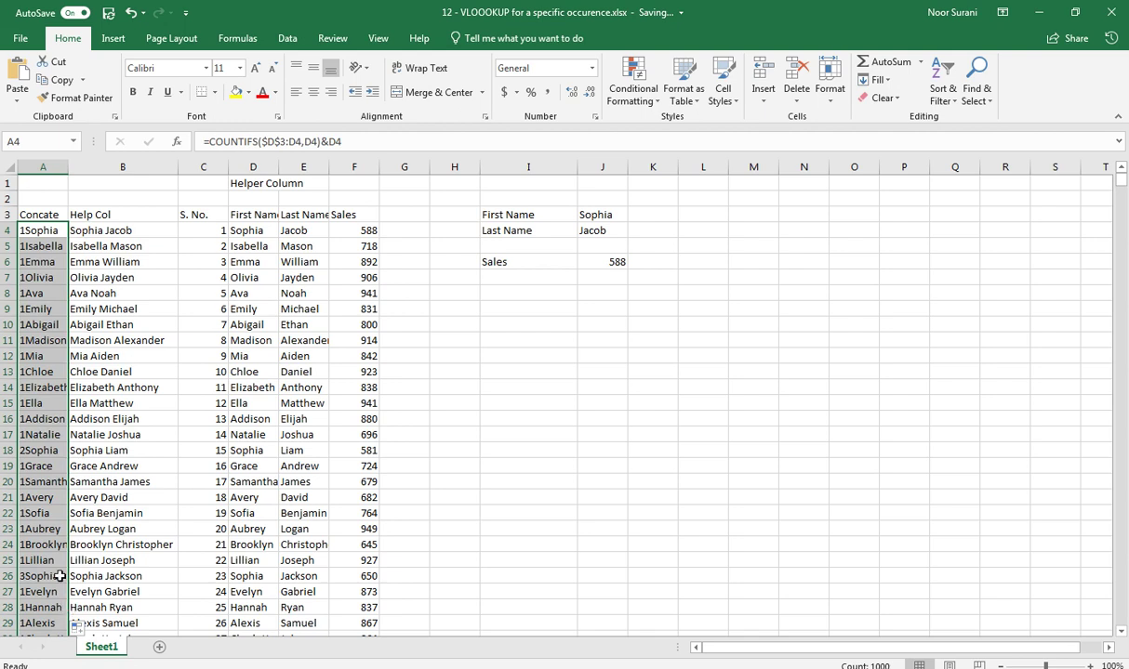
Add the lookup labels First Name in I8, Occur in I9 and Sales in I11.
{"action": "left_click", "coordinate": [514, 291]}
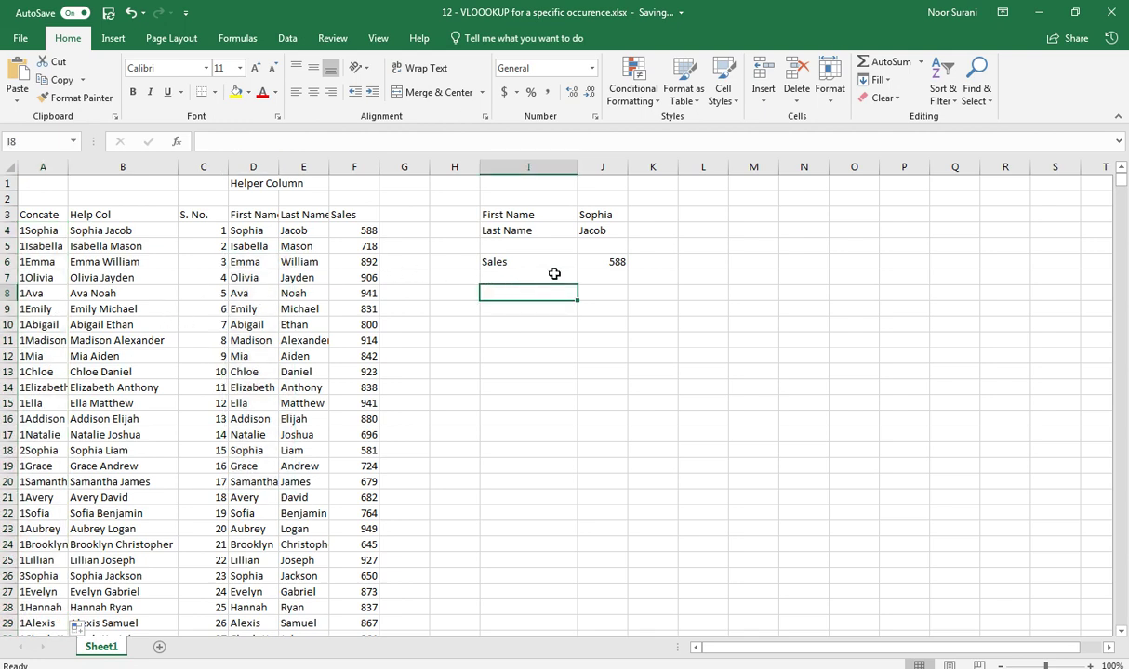
{"action": "type", "text": "First "}
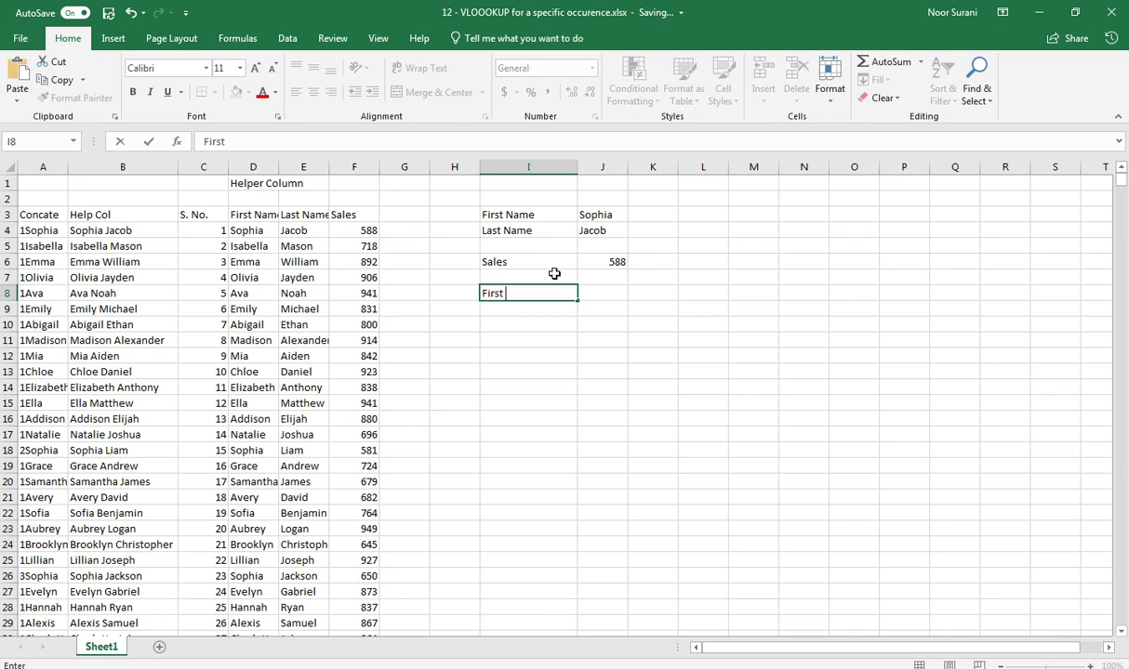
{"action": "type", "text": "Name"}
{"action": "key", "text": "Return"}
{"action": "type", "text": "Occu"}
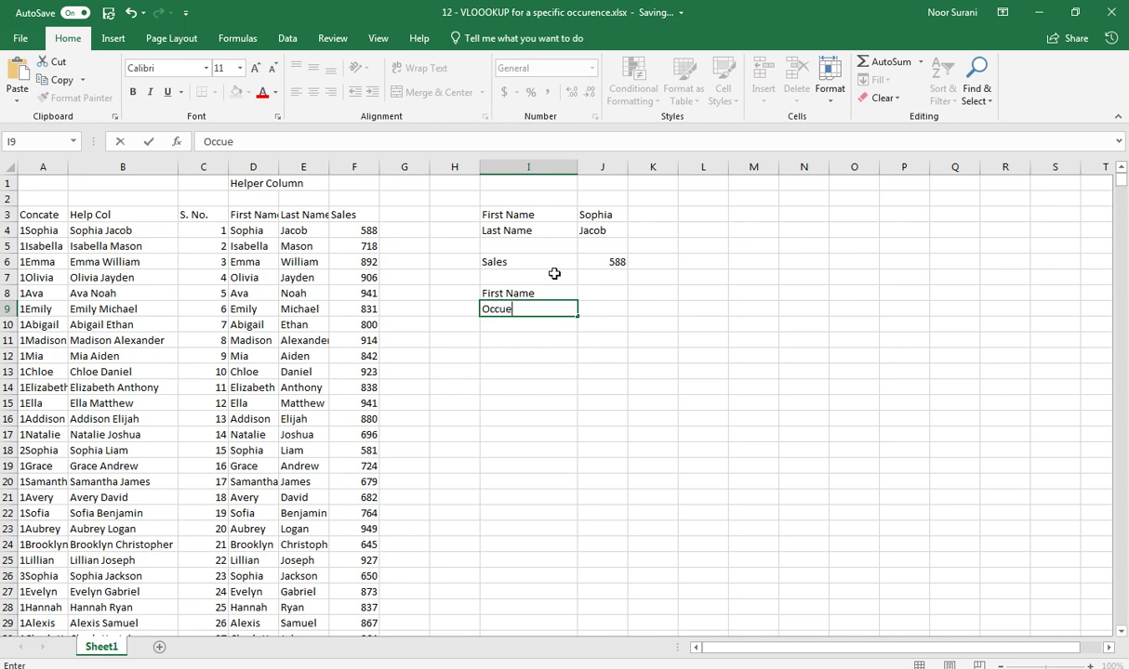
{"action": "type", "text": "r"}
{"action": "key", "text": "Up"}
{"action": "key", "text": "Right"}
{"action": "key", "text": "Down"}
{"action": "key", "text": "Down"}
{"action": "key", "text": "Down"}
{"action": "key", "text": "Left"}
{"action": "type", "text": "S"}
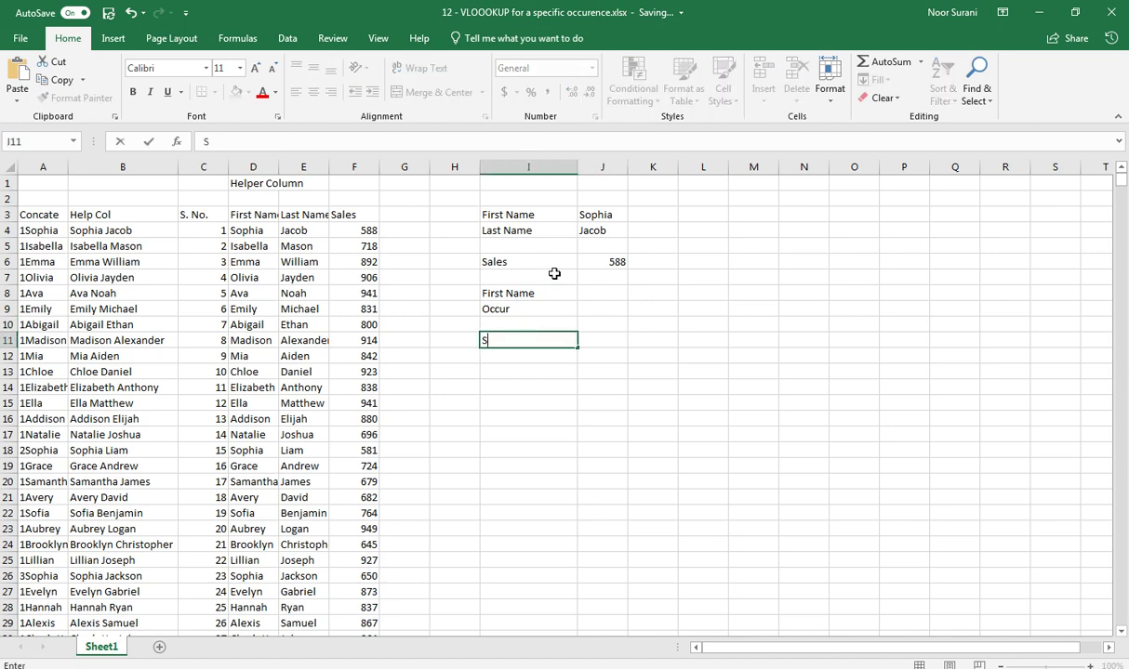
{"action": "type", "text": "ales"}
{"action": "key", "text": "Return"}
Enter the repeated first name in J8 and occurrence number 3 in J9.
{"action": "key", "text": "Up"}
{"action": "key", "text": "Up"}
{"action": "key", "text": "Up"}
{"action": "key", "text": "Up"}
{"action": "key", "text": "Right"}
{"action": "type", "text": "S"}
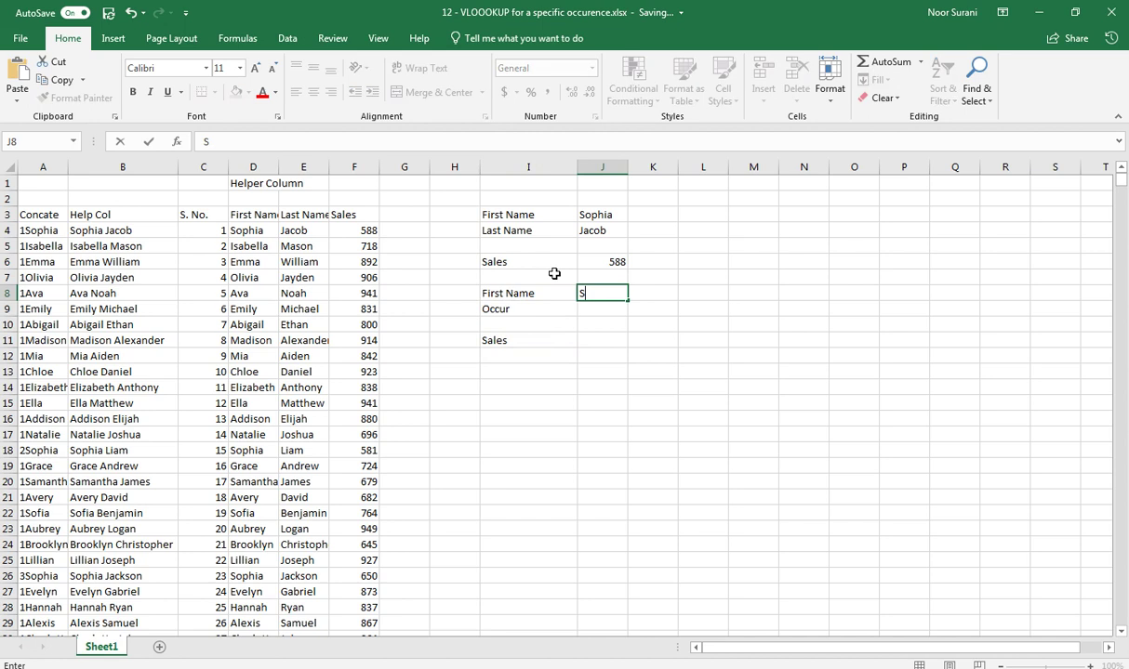
{"action": "type", "text": "ophia"}
{"action": "key", "text": "Return"}
{"action": "type", "text": "3"}
{"action": "key", "text": "Return"}
{"action": "key", "text": "Return"}
Start a VLOOKUP formula in J11 with J9&J8, the occurrence number joined to the first name, as the lookup value.
{"action": "type", "text": "=vl"}
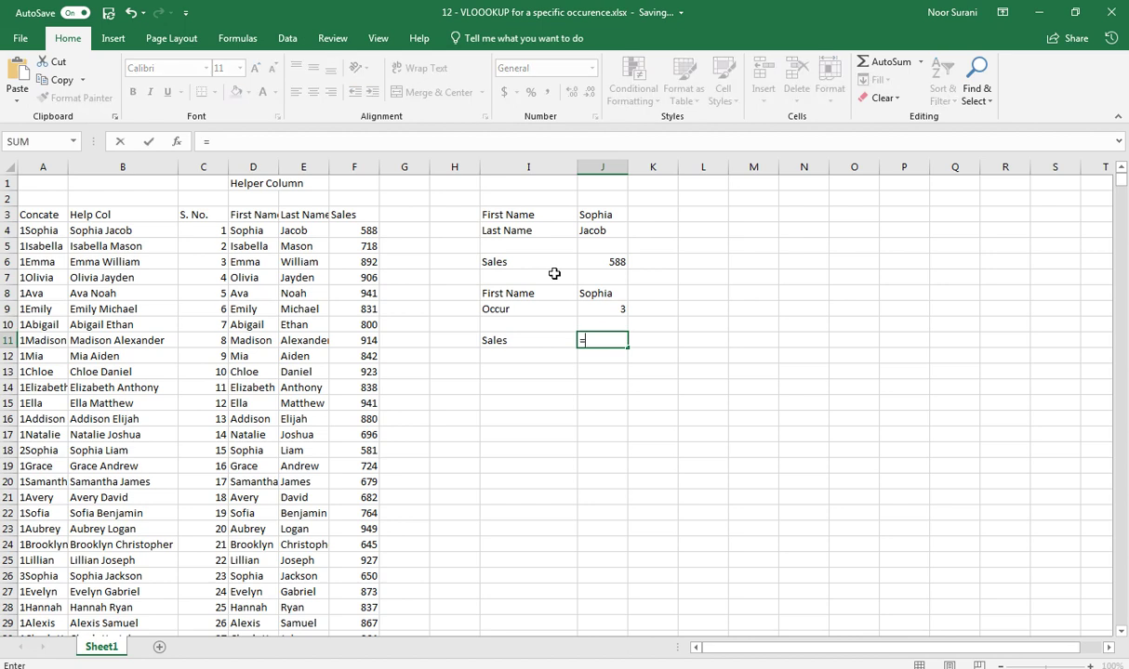
{"action": "key", "text": "Tab"}
{"action": "key", "text": "Up"}
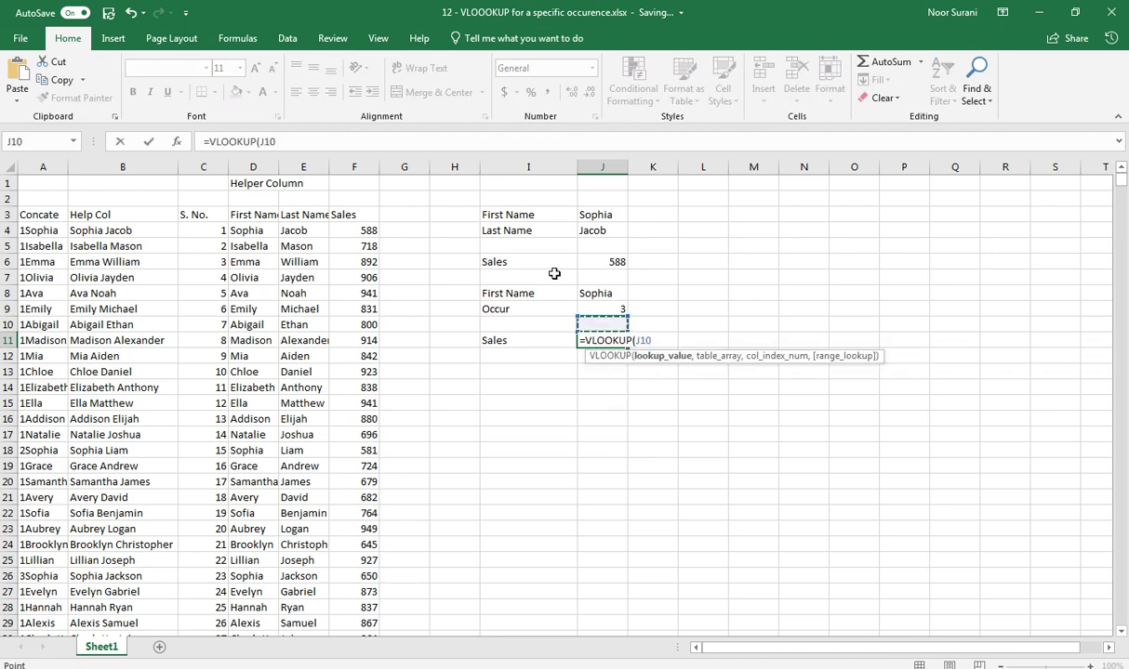
{"action": "key", "text": "Up"}
{"action": "type", "text": "&"}
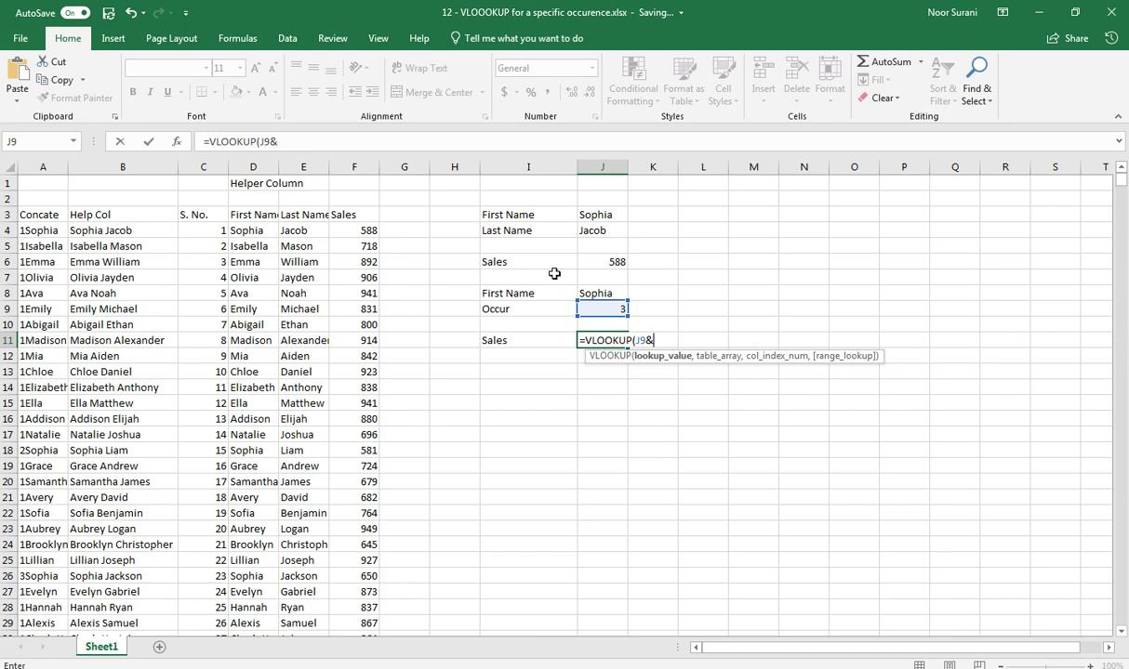
{"action": "key", "text": "Up"}
{"action": "key", "text": "Up"}
{"action": "key", "text": "Up"}
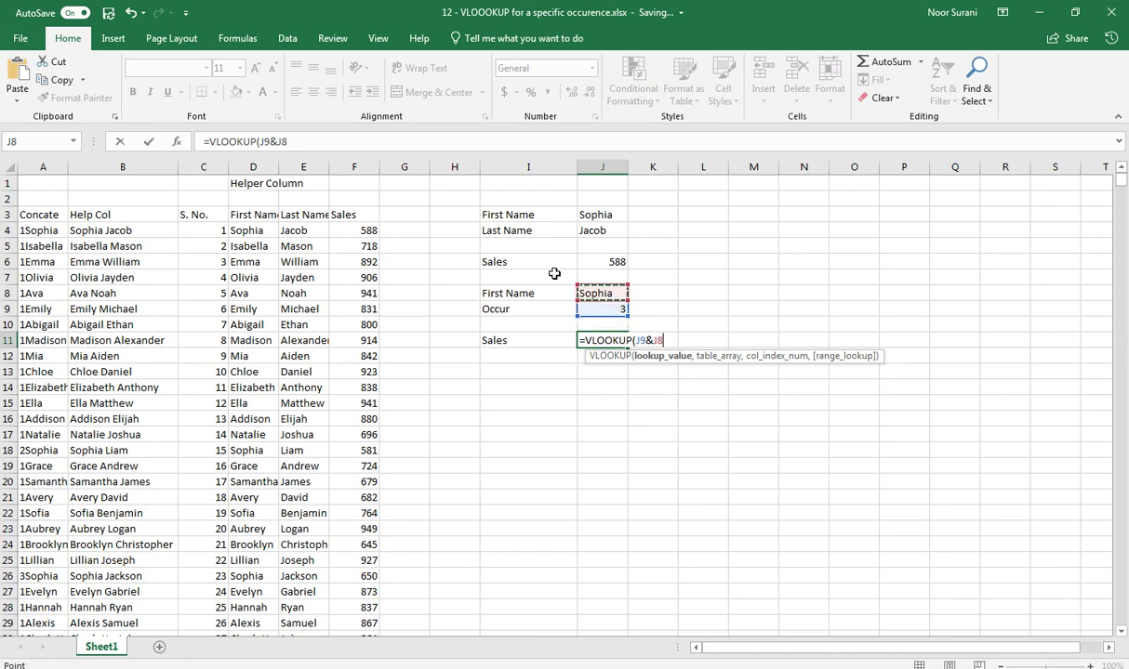
{"action": "type", "text": ","}
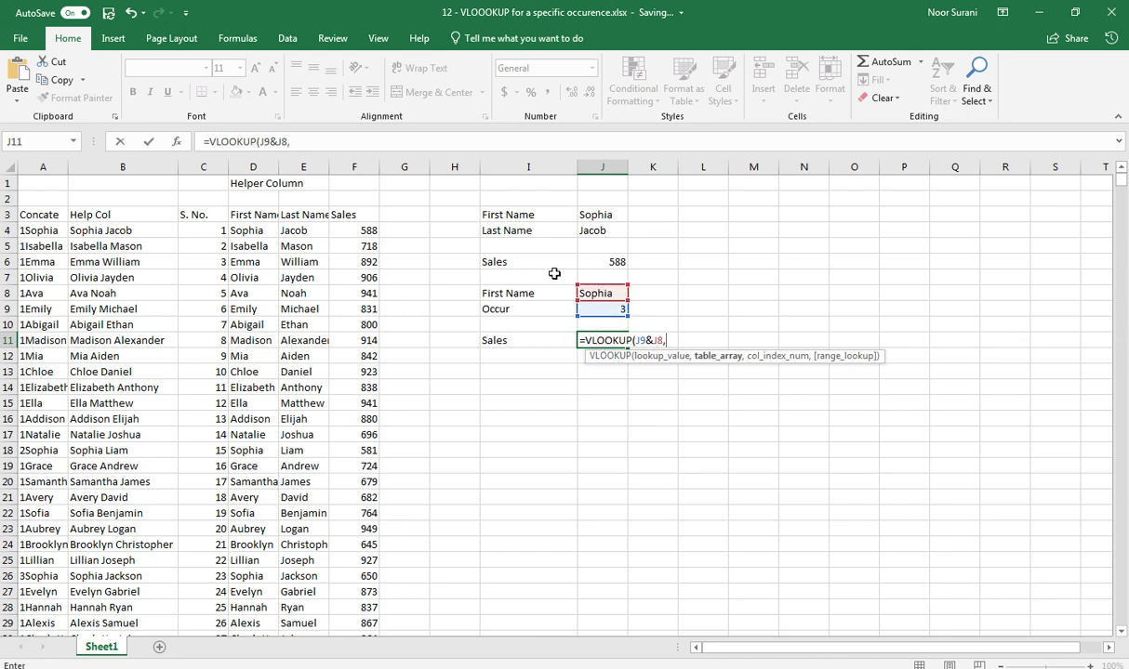
Complete the J11 VLOOKUP with absolute table range $A$3:$F$1003, column index 6 and exact match 0.
{"action": "left_click", "coordinate": [57, 219]}
{"action": "key", "text": "ctrl+shift+Right"}
{"action": "key", "text": "ctrl+shift+Down"}
{"action": "key", "text": "F4"}
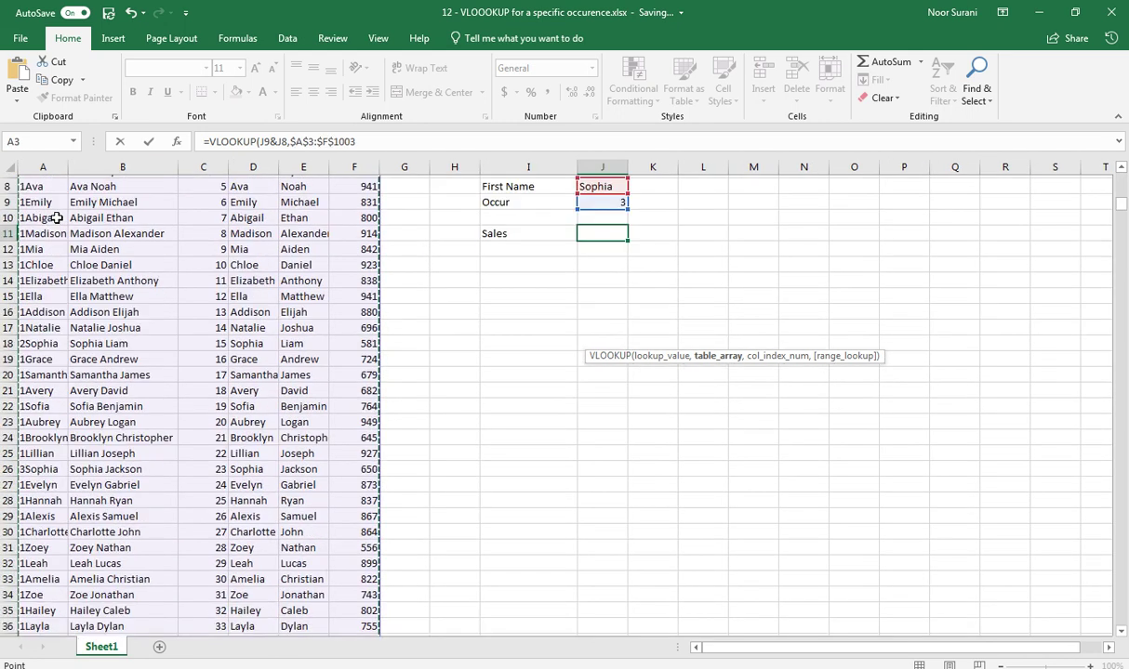
{"action": "type", "text": ","}
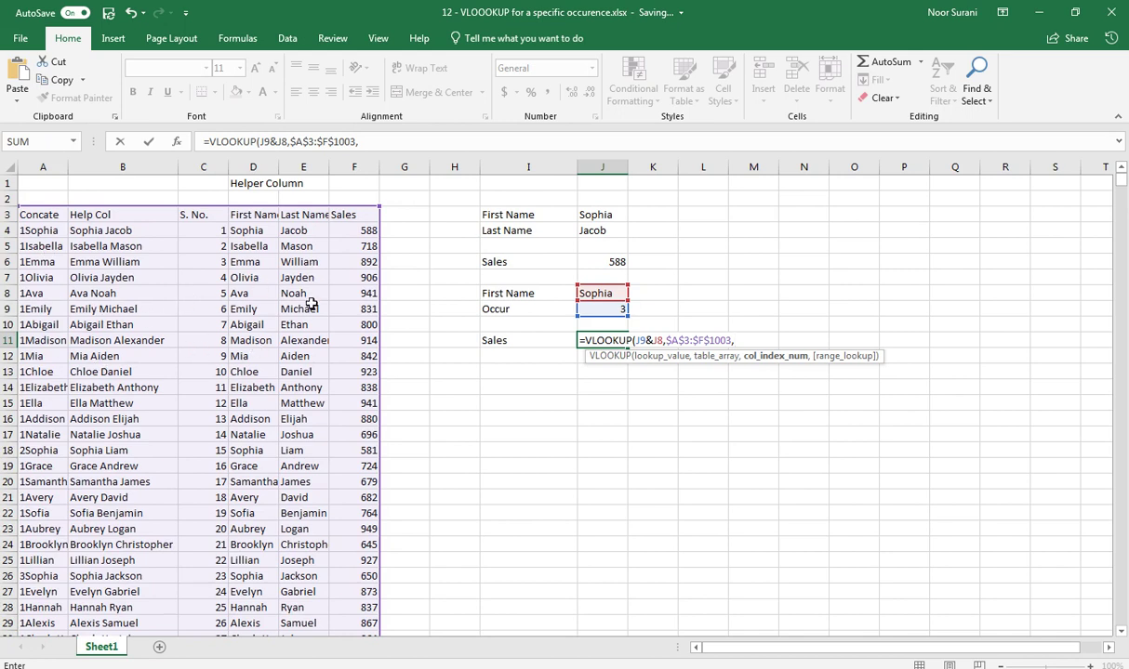
{"action": "type", "text": "6,0"}
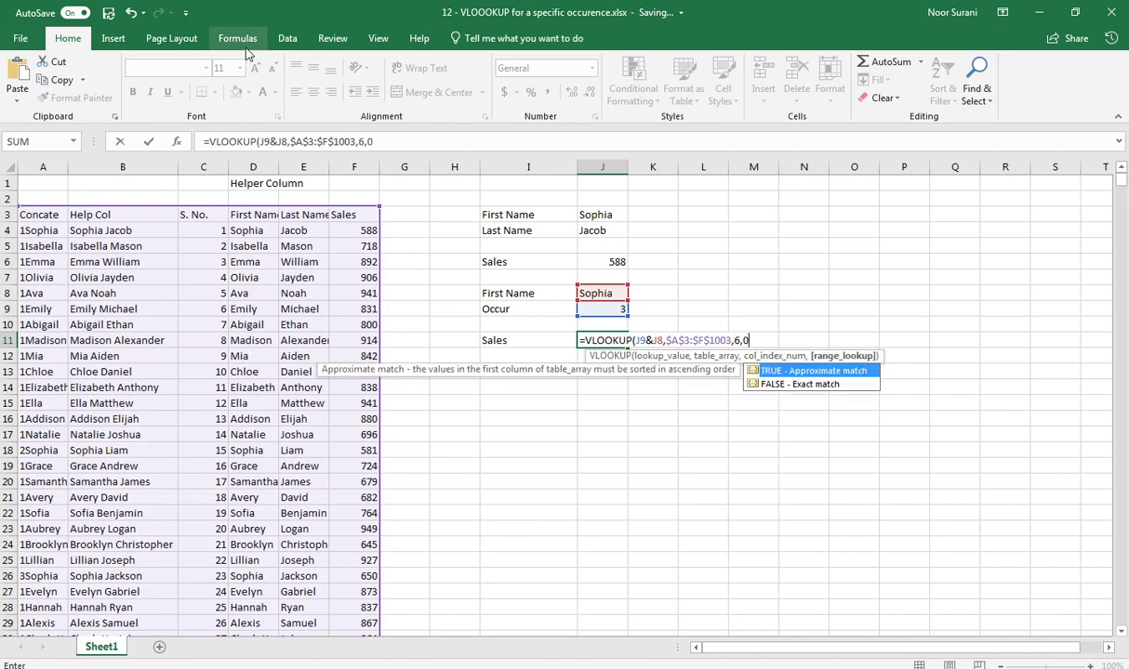
{"action": "key", "text": "Return"}
{"action": "key", "text": "Up"}
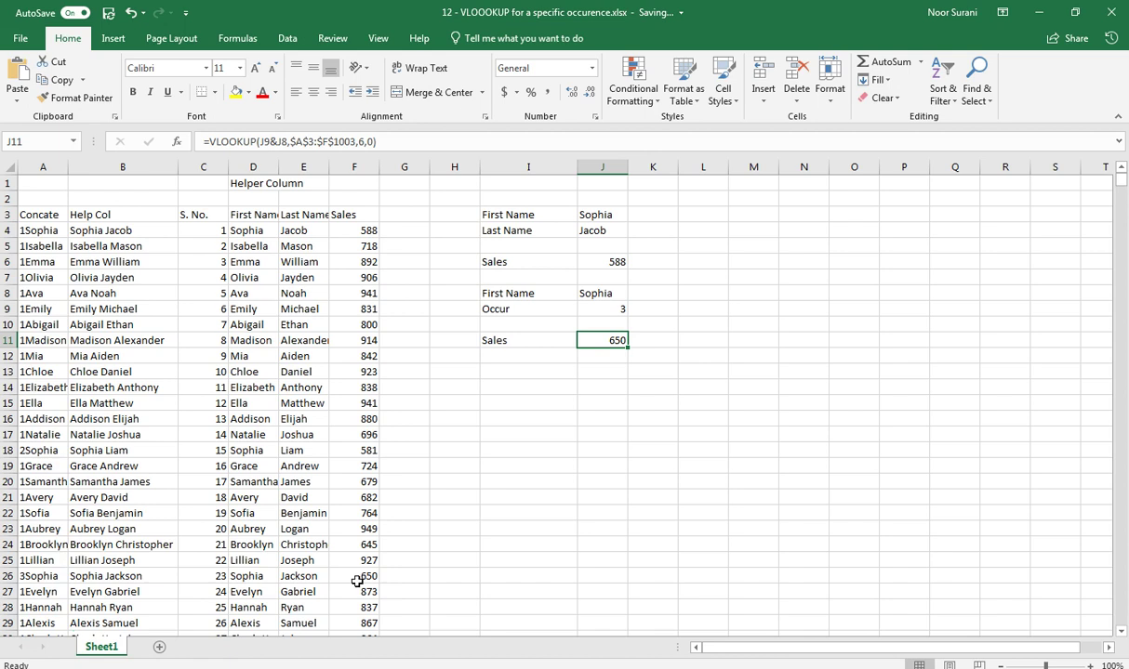
Change the occurrence number in J9 to 2.
{"action": "left_click", "coordinate": [594, 308]}
{"action": "type", "text": "2"}
{"action": "key", "text": "Return"}
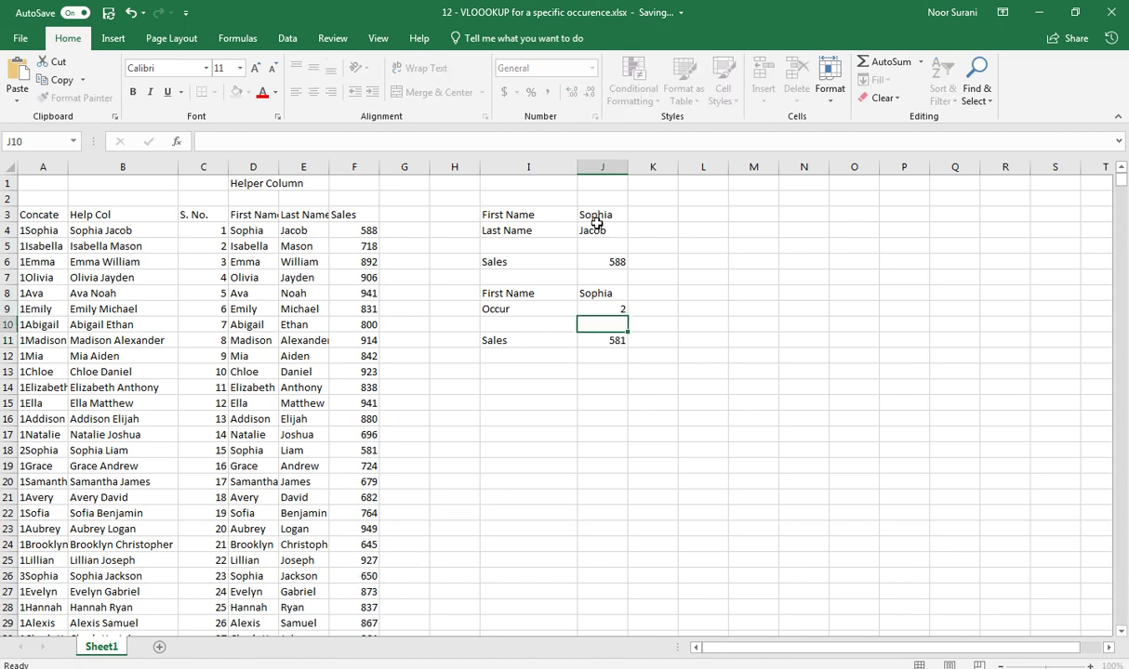